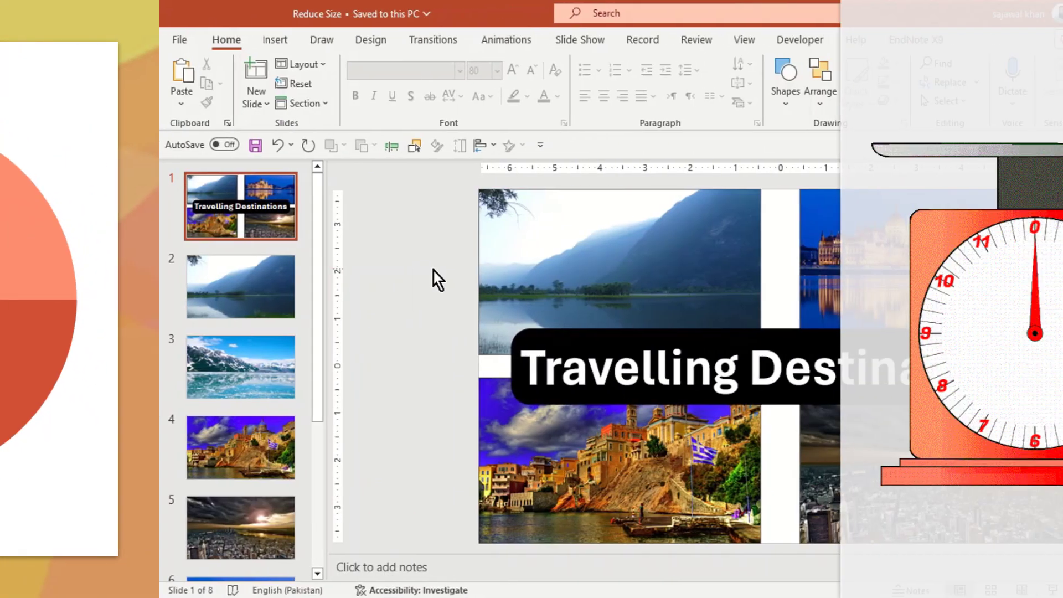
- Step through slides 2, 3 and 4: lakeside mountains, snowy mountain and coastal town
{"action": "left_click", "coordinate": [110, 290]}
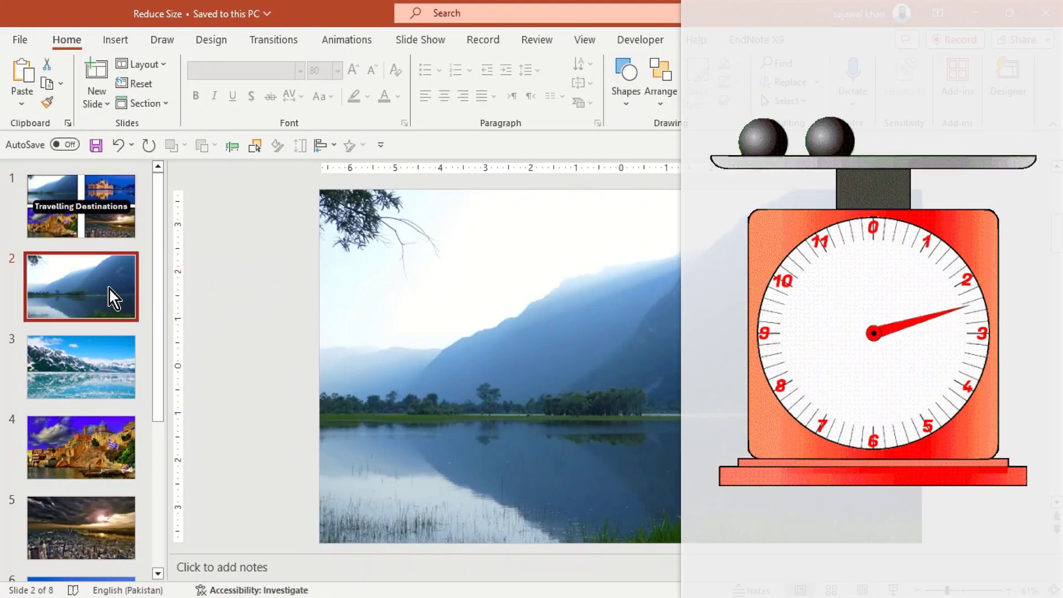
{"action": "left_click", "coordinate": [106, 363]}
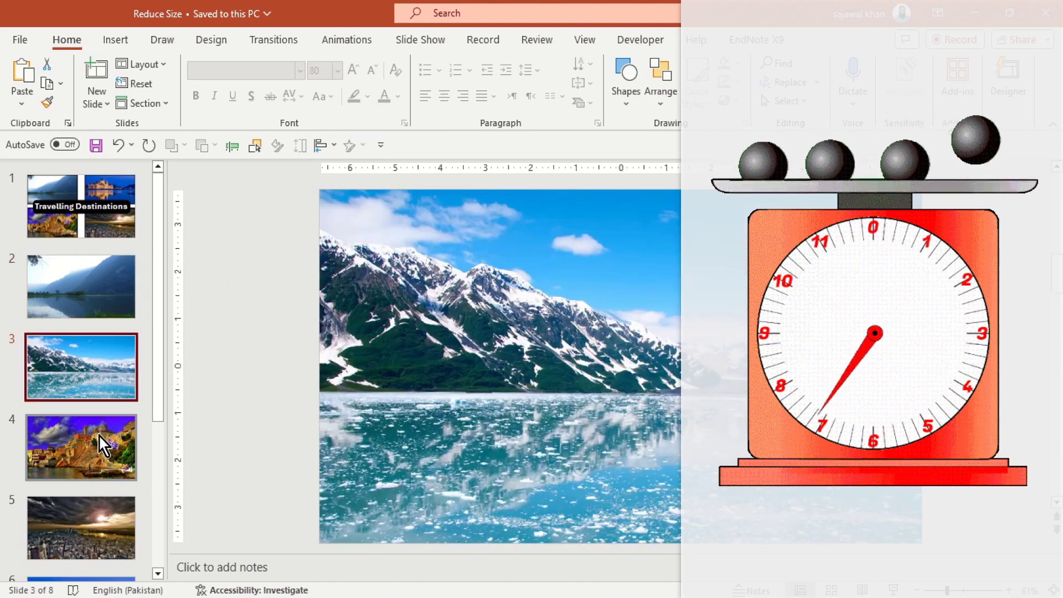
{"action": "left_click", "coordinate": [103, 445]}
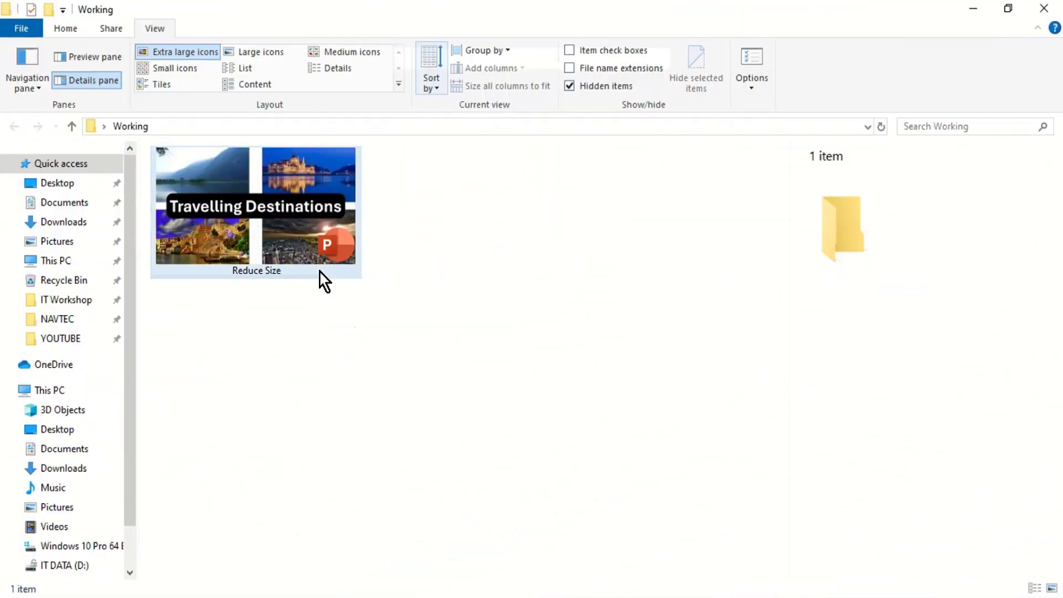
- Select the Reduce Size presentation in the Working folder, showing 14.6 MB
{"action": "left_click", "coordinate": [307, 252]}
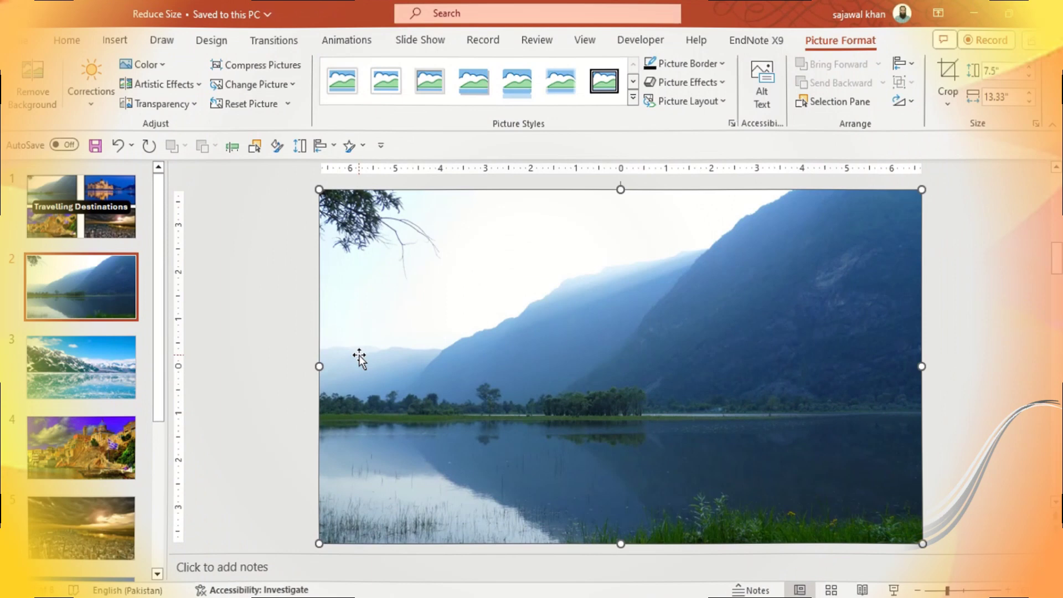
- Crop the left and bottom edges off the slide 2 mountain-lake picture and keep the trim
{"action": "left_click", "coordinate": [947, 79]}
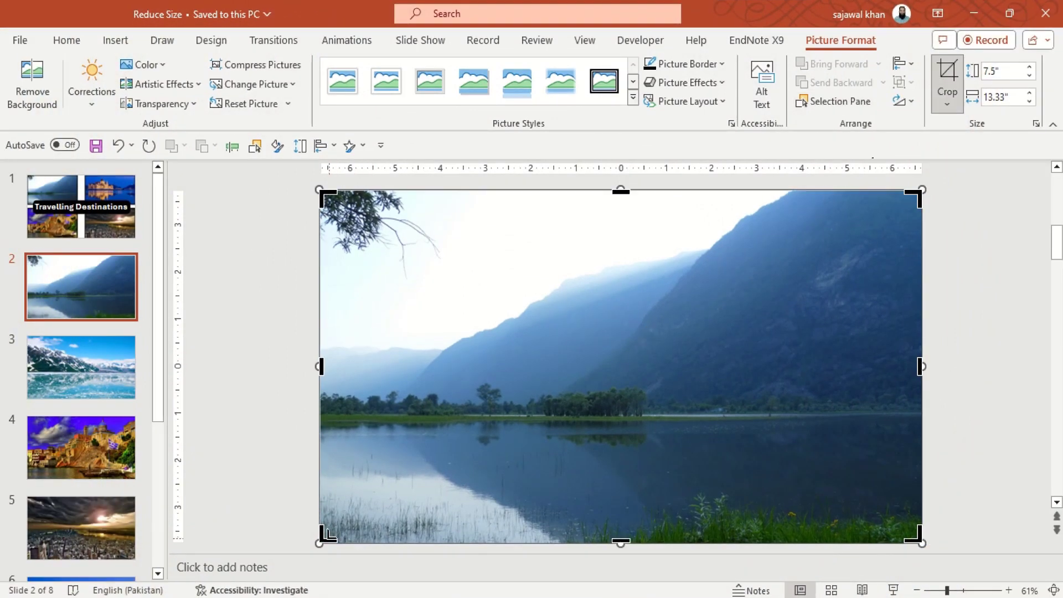
{"action": "left_click_drag", "start_coordinate": [322, 537], "coordinate": [479, 467]}
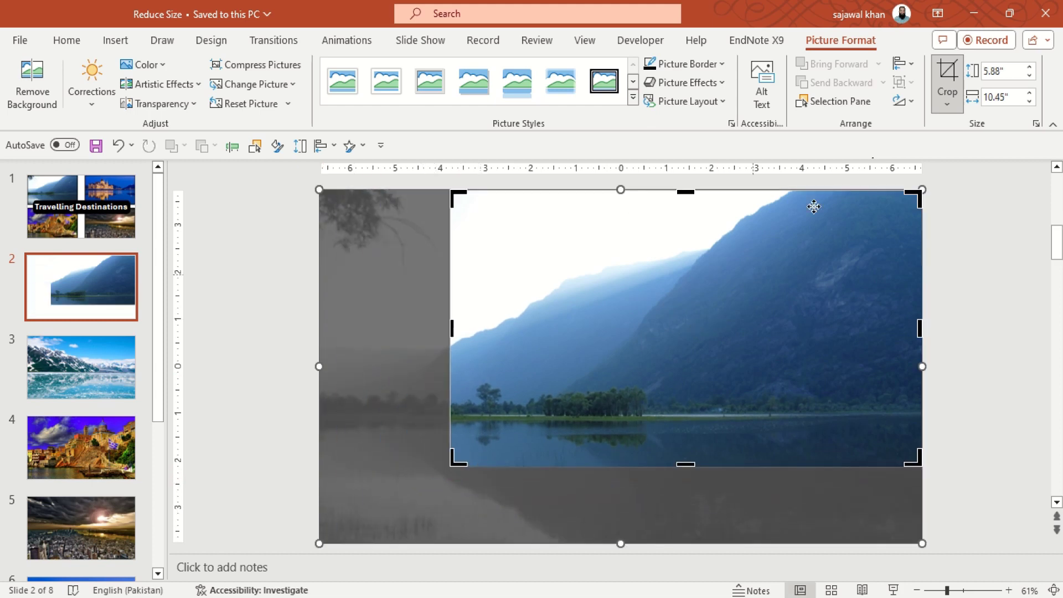
{"action": "left_click", "coordinate": [945, 67]}
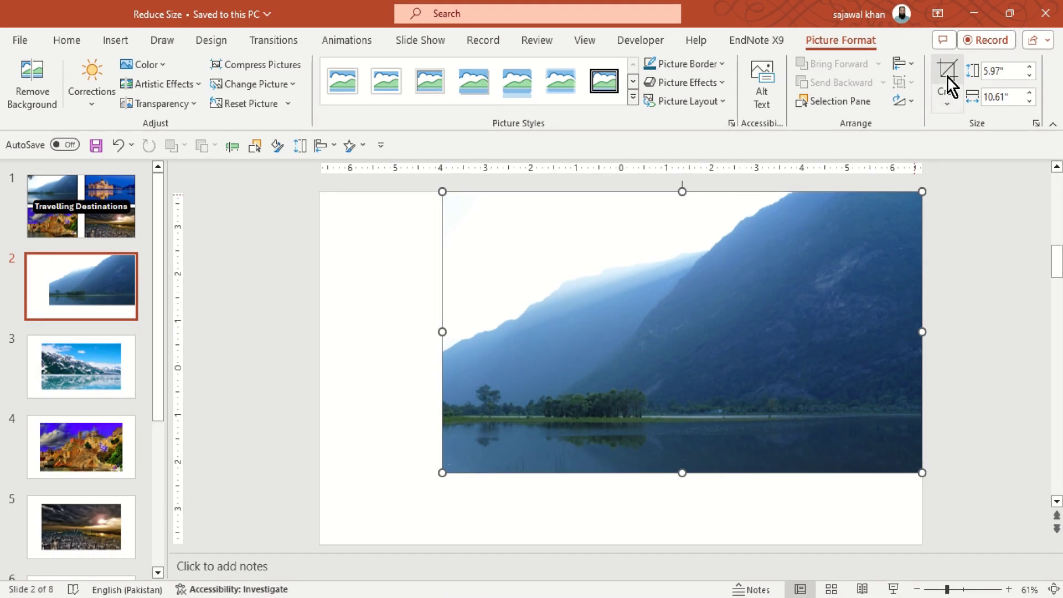
{"action": "left_click", "coordinate": [948, 89]}
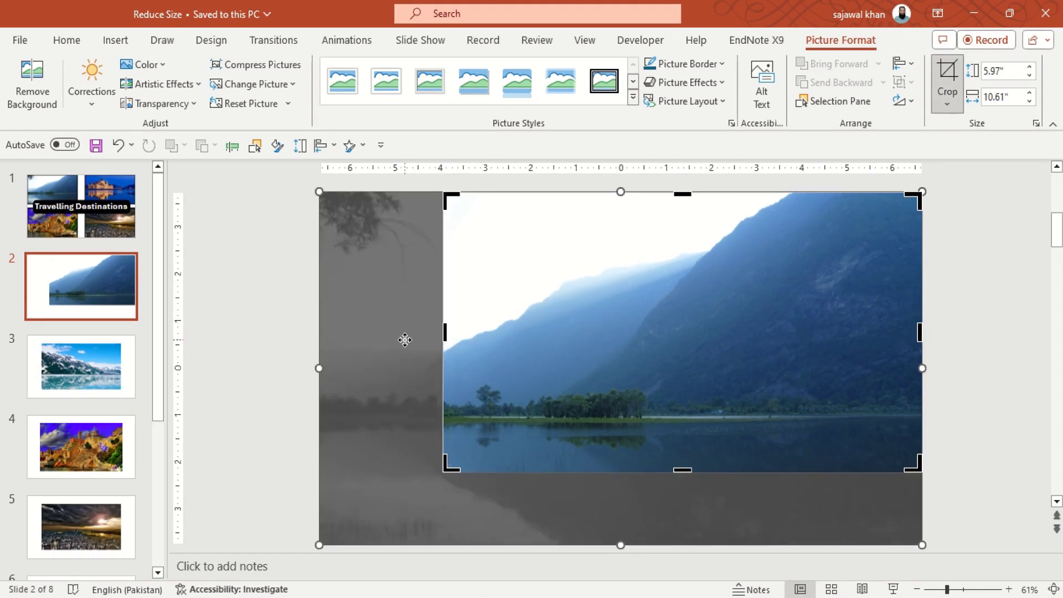
{"action": "key", "text": "ctrl+z"}
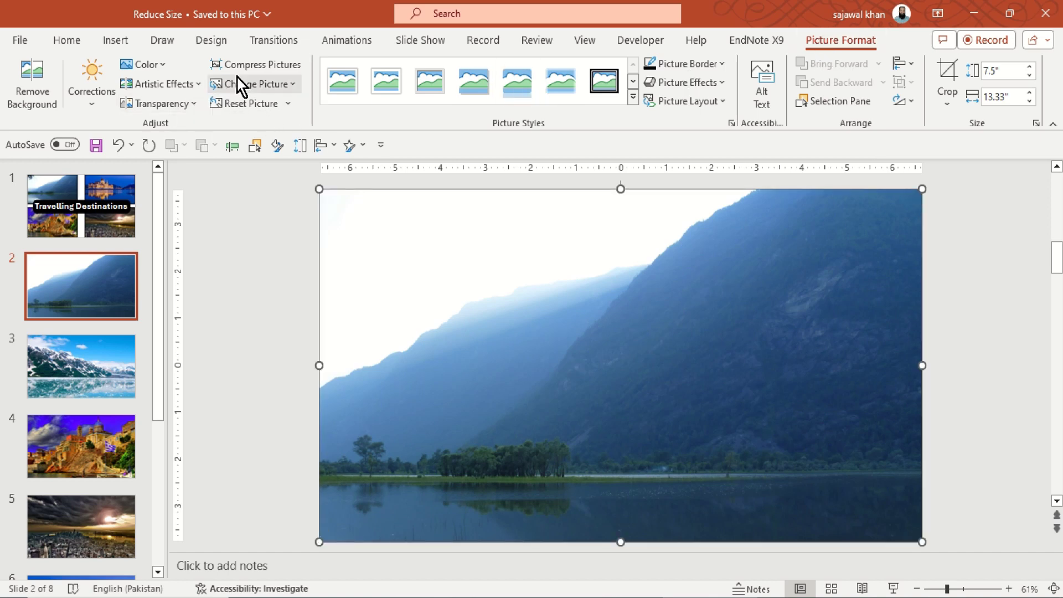
- Compress all pictures with cropped areas deleted, then save the presentation
{"action": "left_click", "coordinate": [250, 69]}
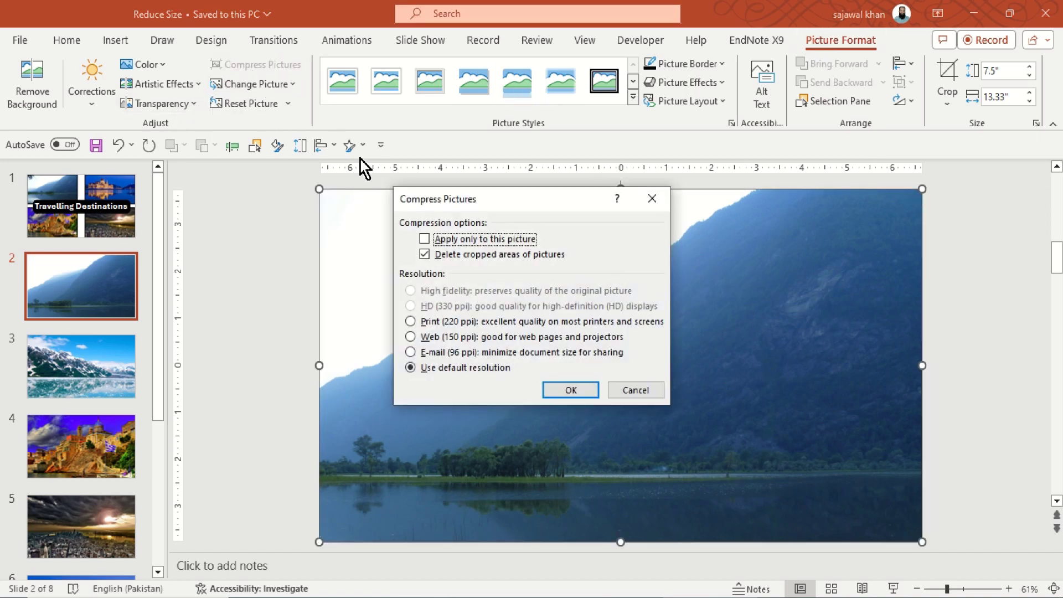
{"action": "left_click", "coordinate": [426, 239]}
{"action": "left_click", "coordinate": [426, 255]}
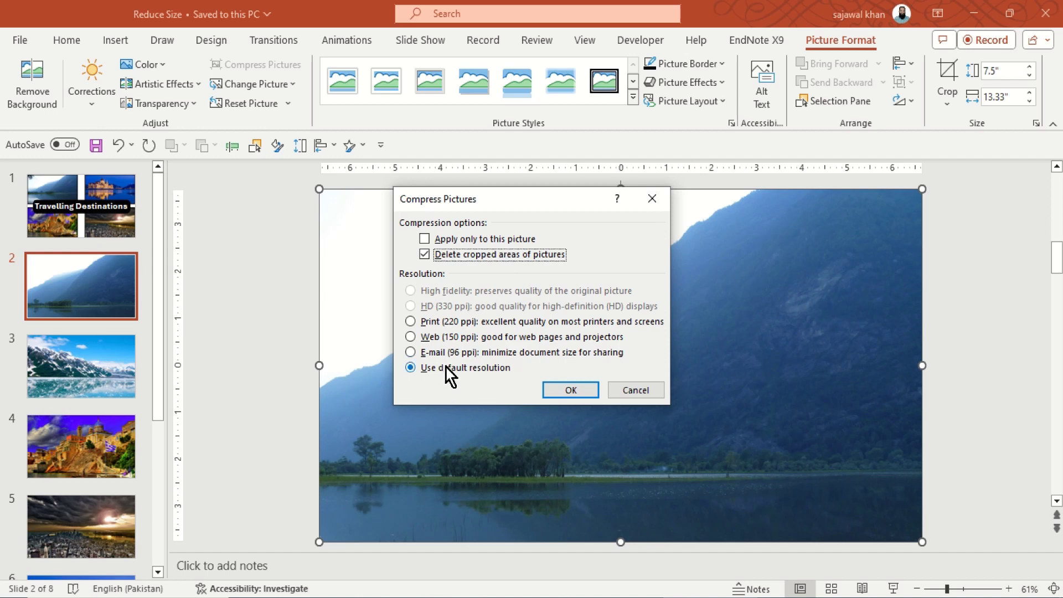
{"action": "left_click", "coordinate": [560, 391]}
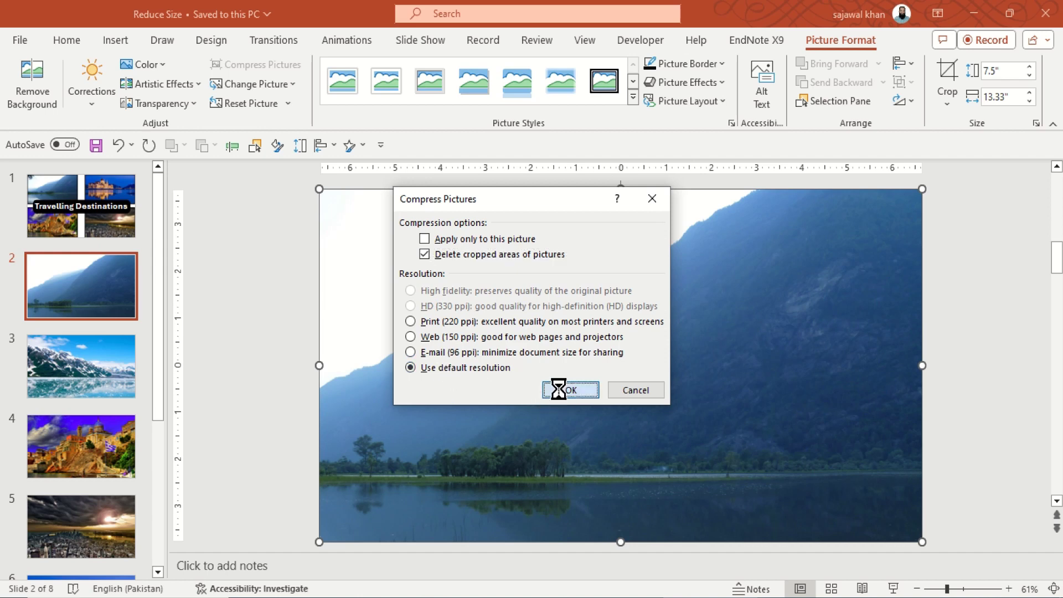
{"action": "left_click", "coordinate": [94, 144]}
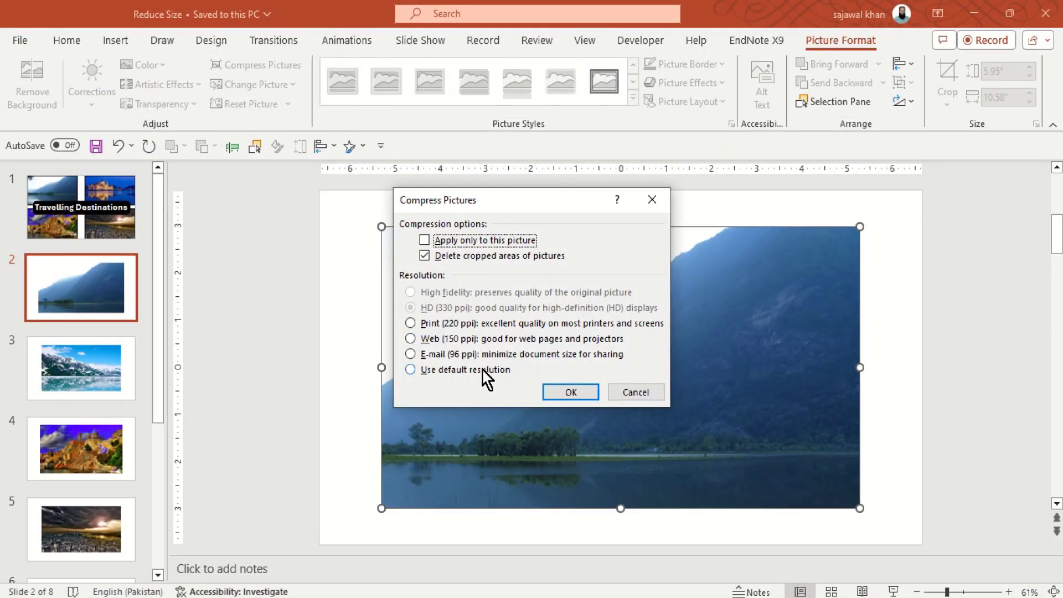
- Try the email-sized and print-quality resolution choices in Compress Pictures
{"action": "left_click", "coordinate": [482, 370]}
{"action": "left_click", "coordinate": [473, 355]}
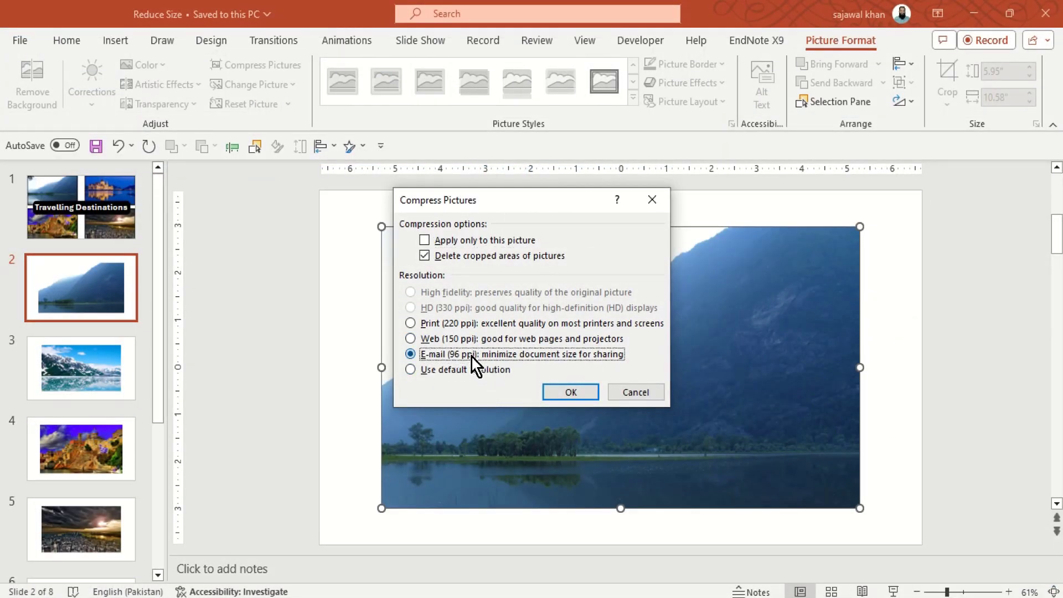
{"action": "left_click", "coordinate": [439, 325]}
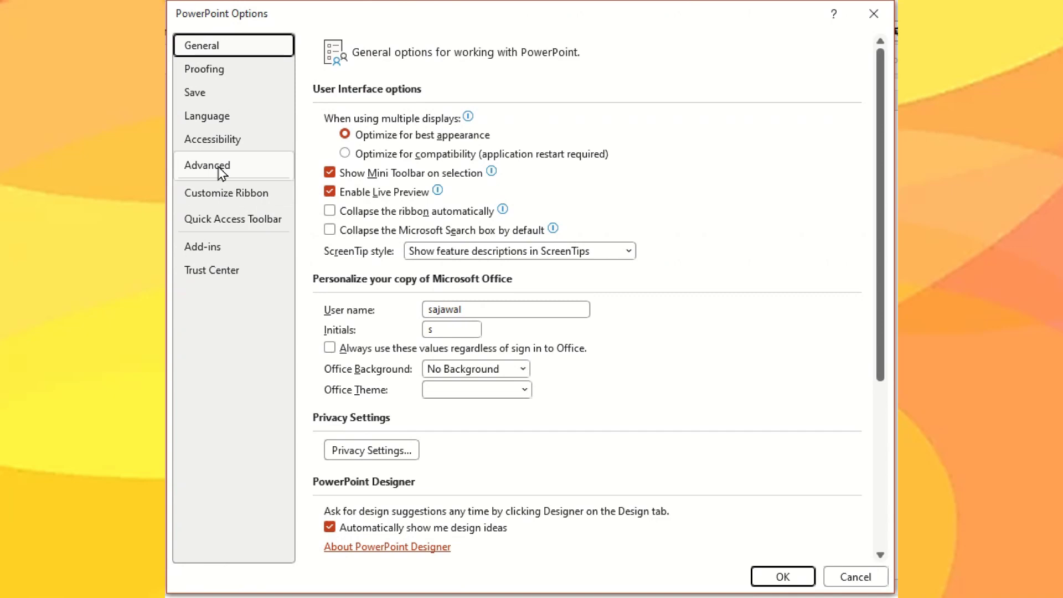
- Set the Advanced default picture resolution to 96 ppi
{"action": "left_click", "coordinate": [217, 170]}
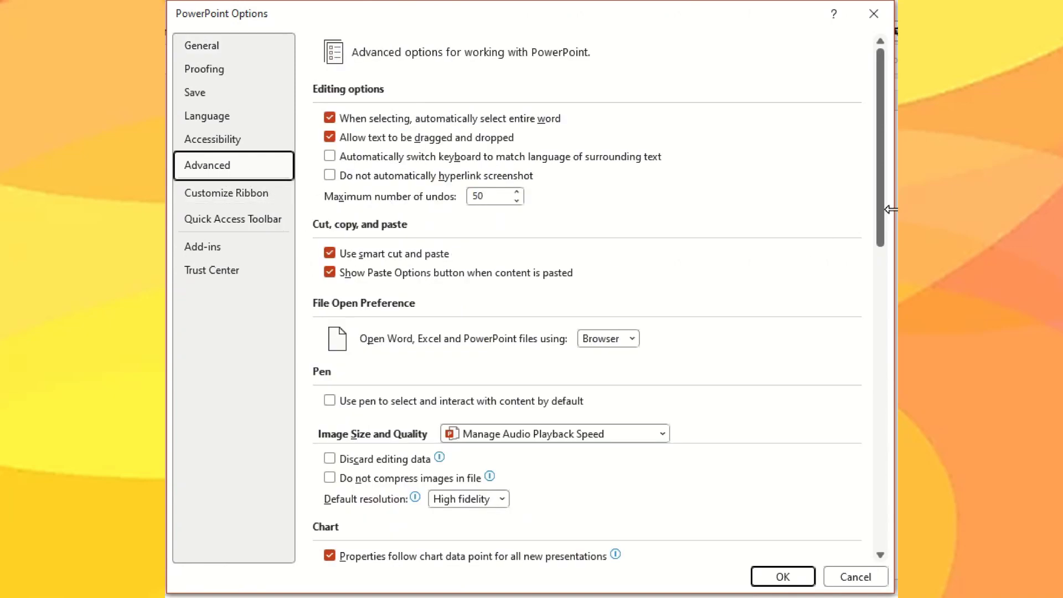
{"action": "scroll", "coordinate": [810, 283], "scroll_direction": "down", "scroll_amount": 3}
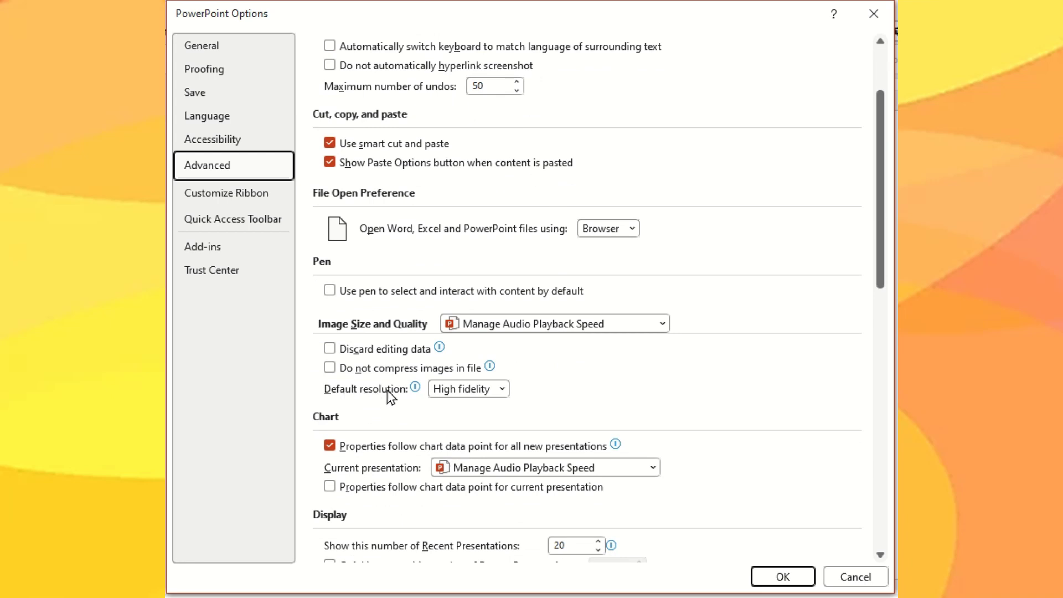
{"action": "mouse_move", "coordinate": [415, 387]}
{"action": "left_click", "coordinate": [502, 389]}
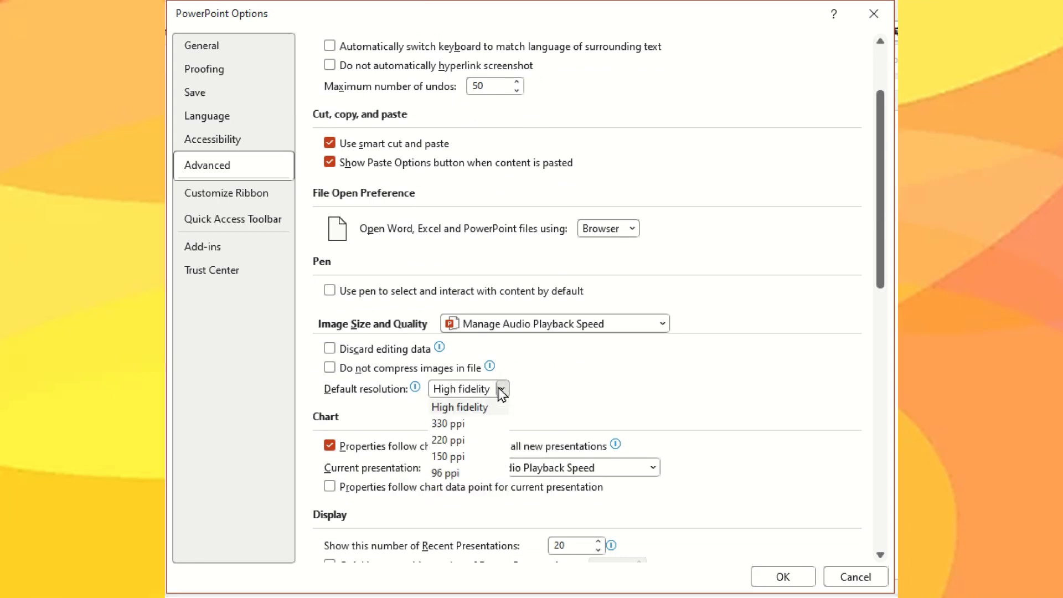
{"action": "left_click", "coordinate": [465, 474]}
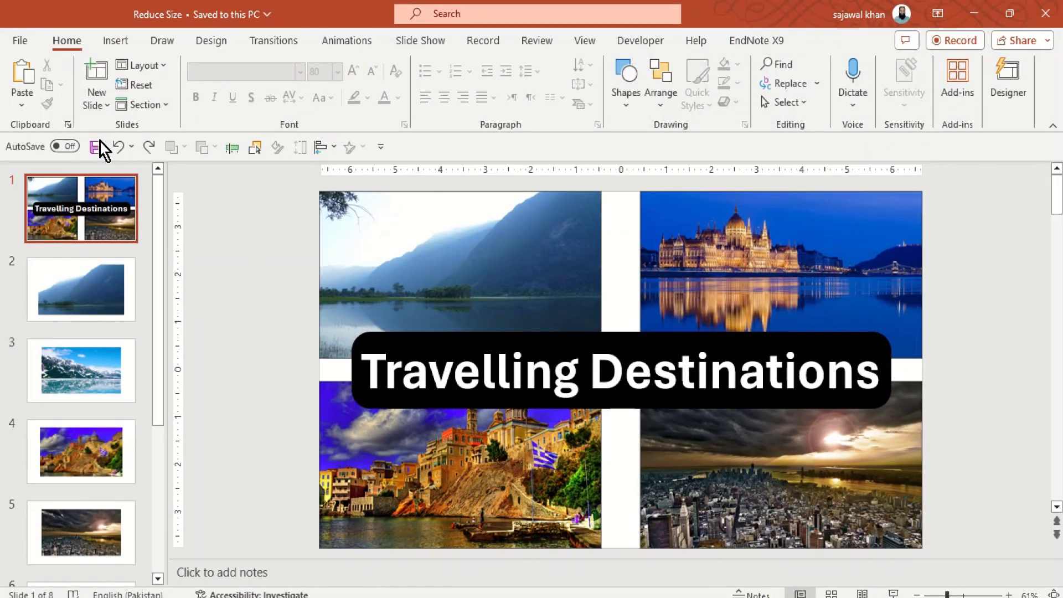
- Enable Discard editing data, keep image compression on, and apply the Advanced options
{"action": "left_click", "coordinate": [22, 41]}
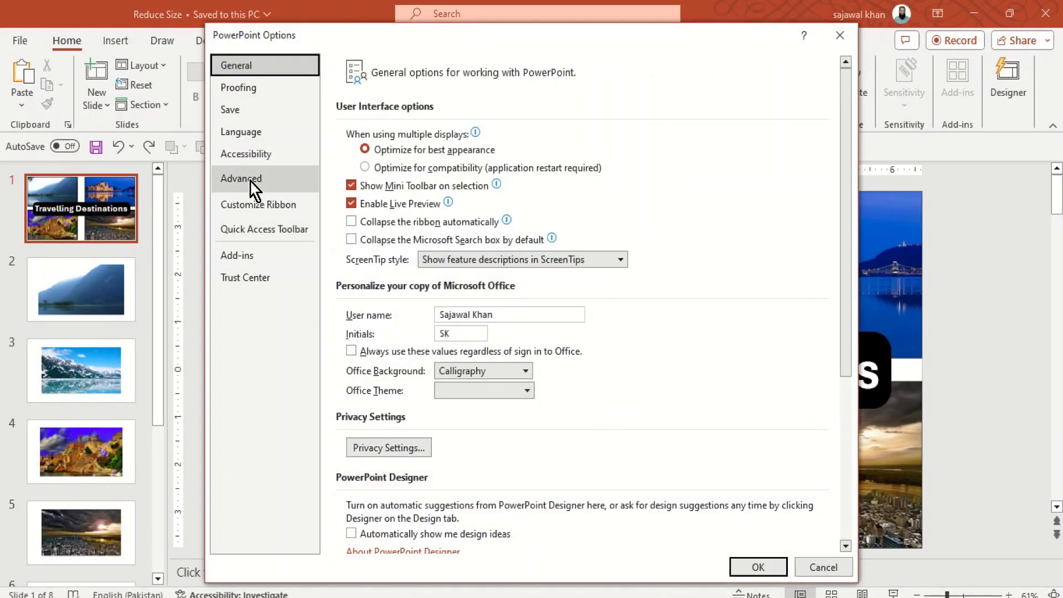
{"action": "left_click", "coordinate": [252, 184]}
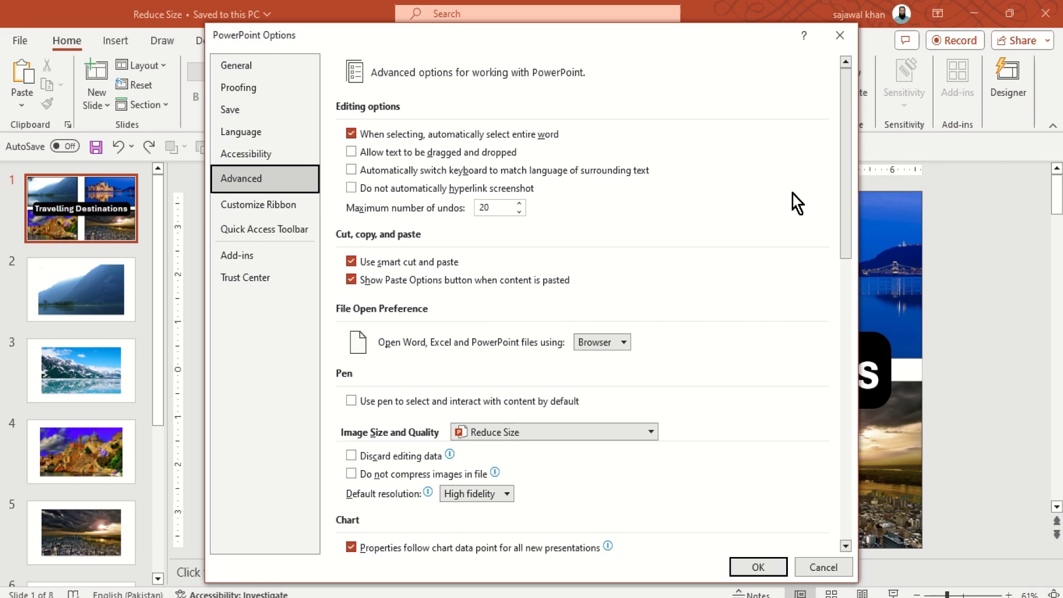
{"action": "left_click_drag", "start_coordinate": [848, 171], "coordinate": [848, 206]}
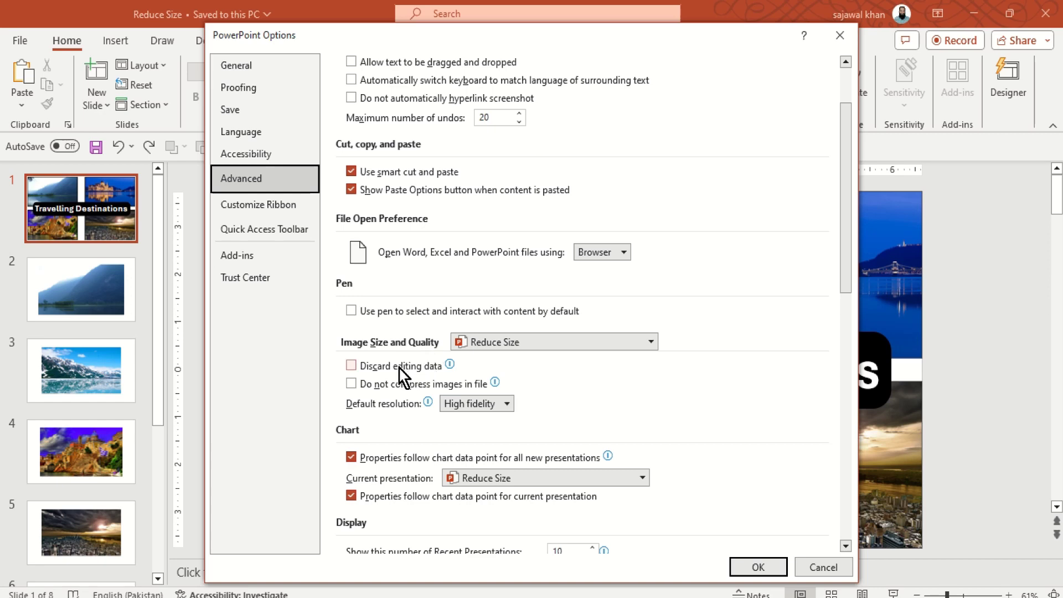
{"action": "left_click", "coordinate": [353, 368]}
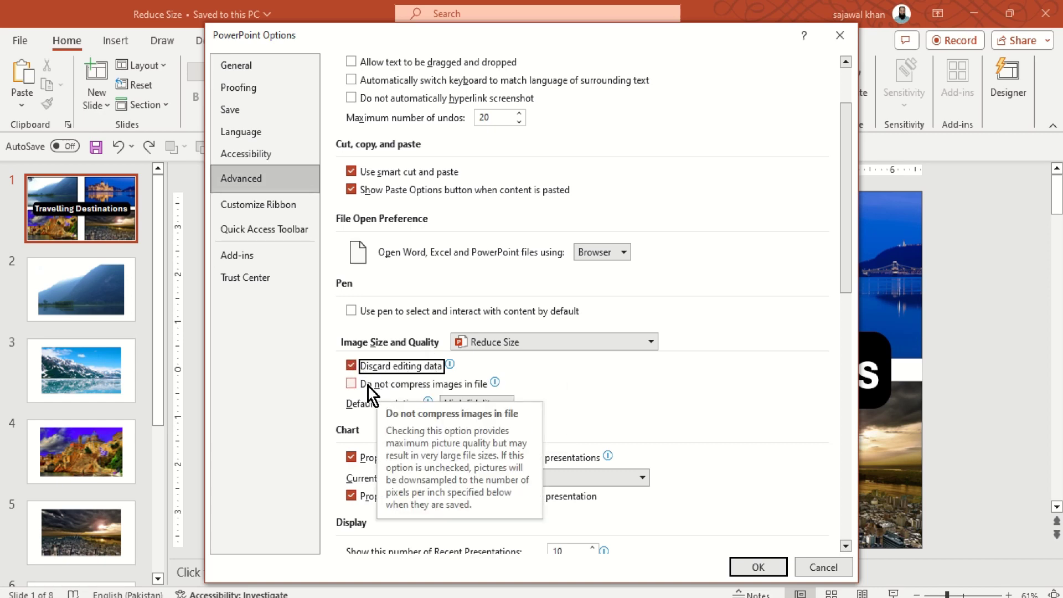
{"action": "left_click", "coordinate": [355, 385]}
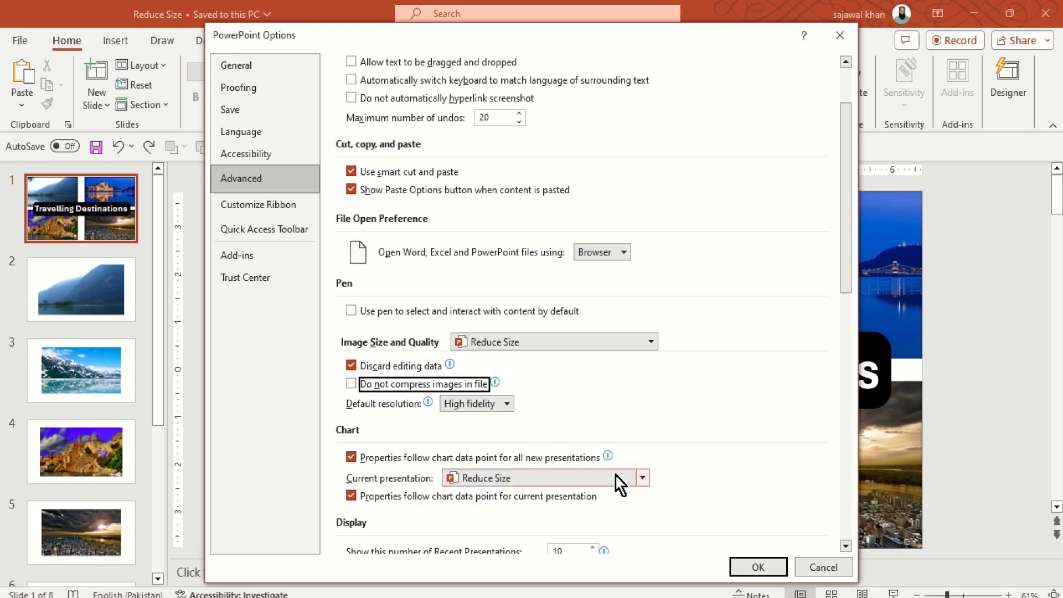
{"action": "left_click", "coordinate": [742, 563]}
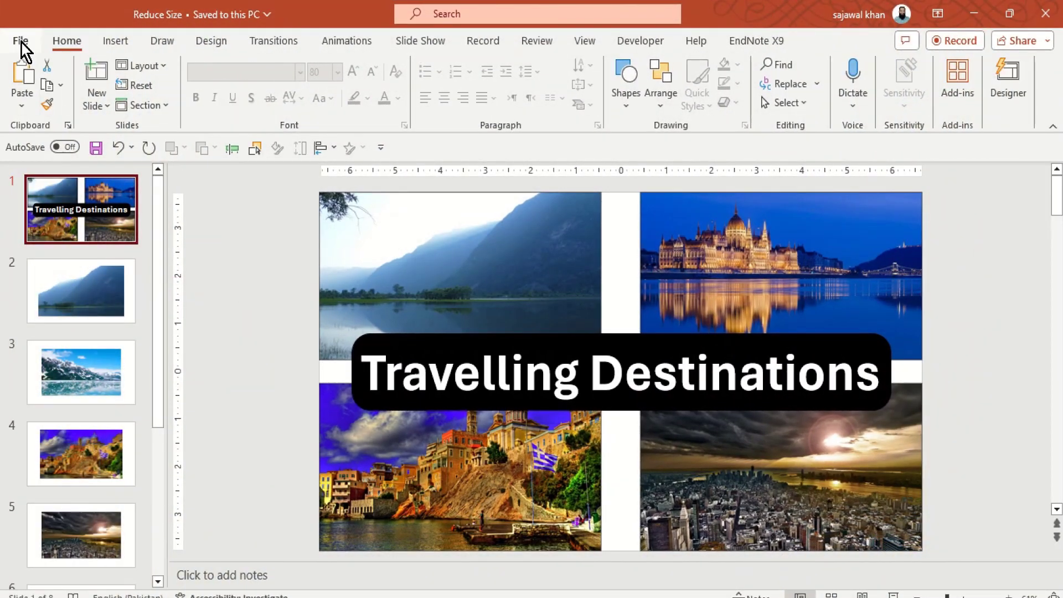
- Enable Embed fonts in the file, only the characters used, in Save options
{"action": "left_click", "coordinate": [21, 41]}
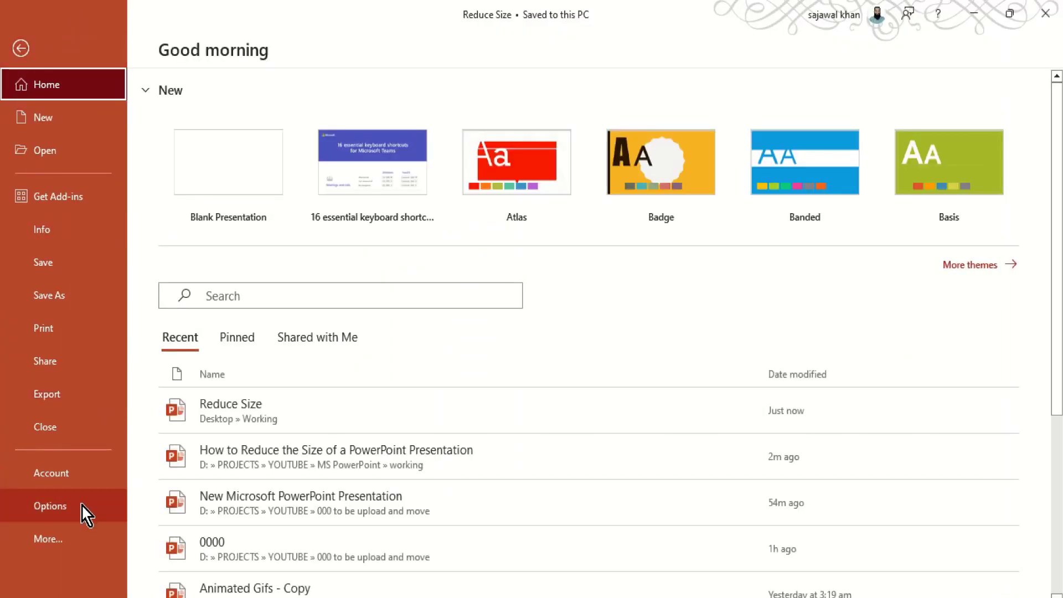
{"action": "left_click", "coordinate": [50, 506]}
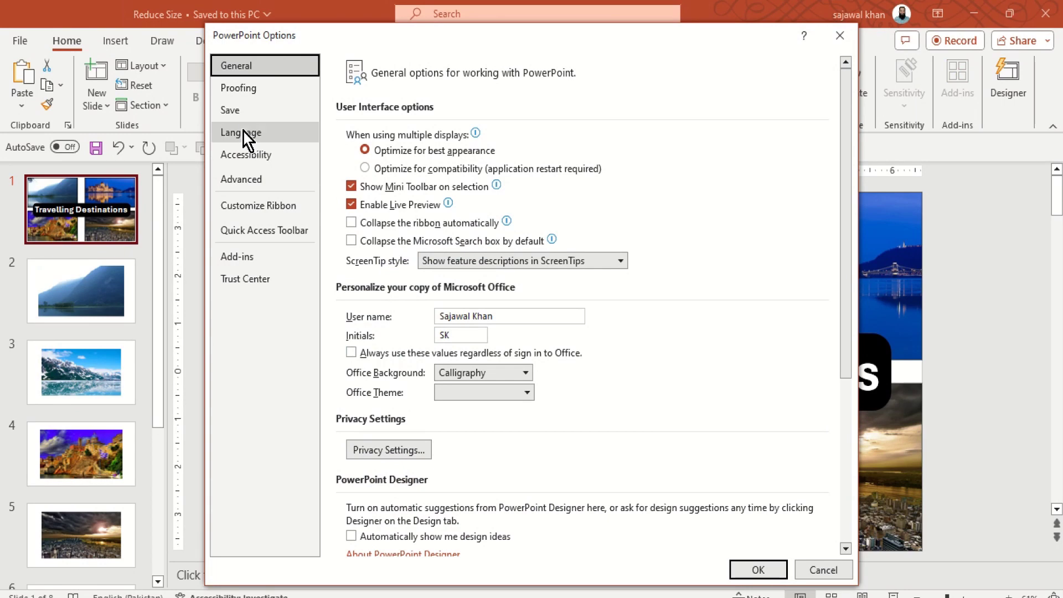
{"action": "left_click", "coordinate": [243, 118]}
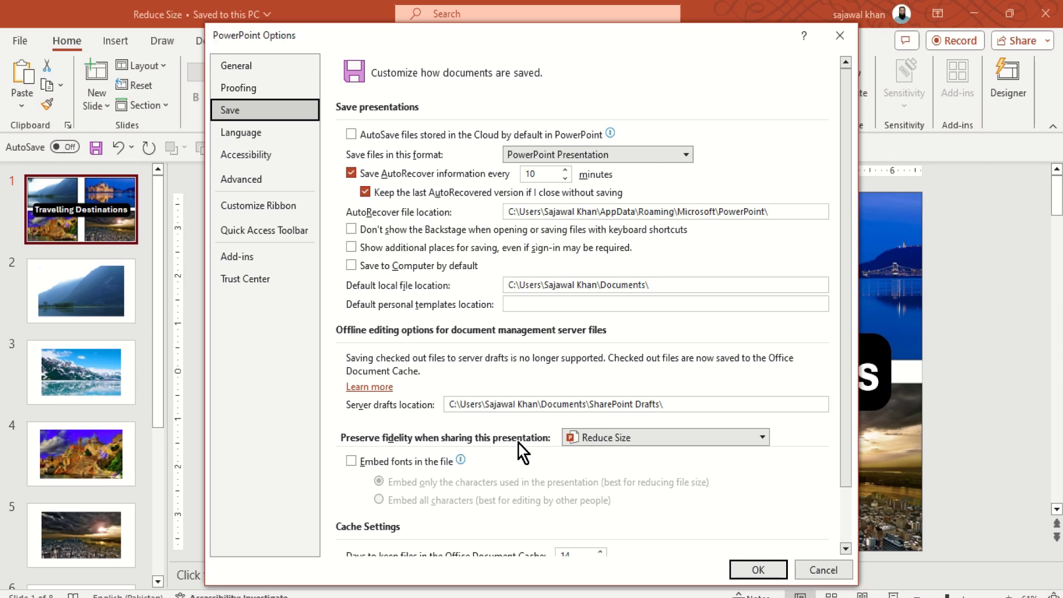
{"action": "left_click", "coordinate": [351, 460]}
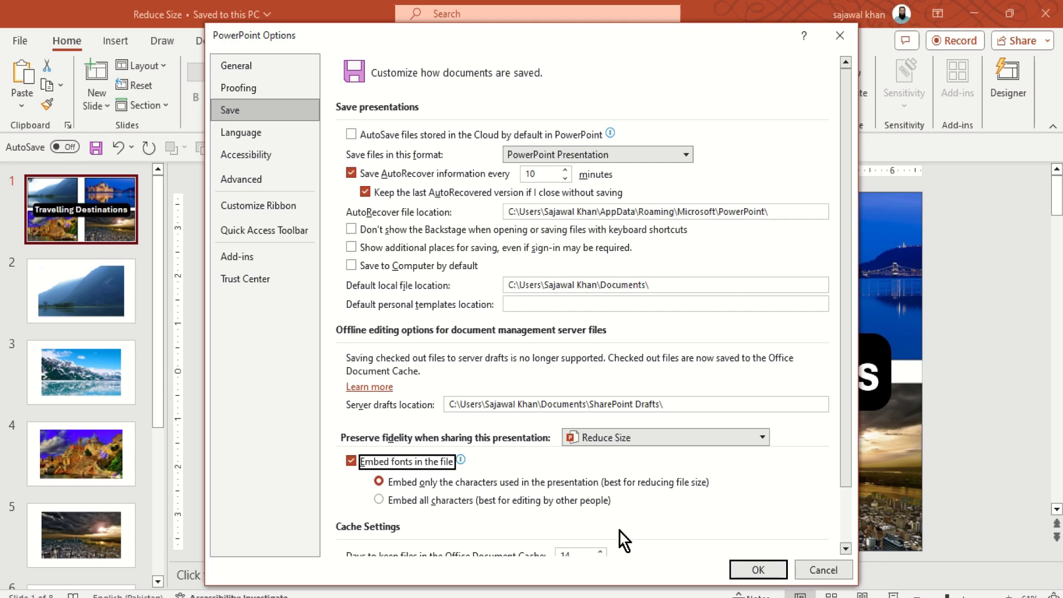
{"action": "left_click", "coordinate": [756, 564]}
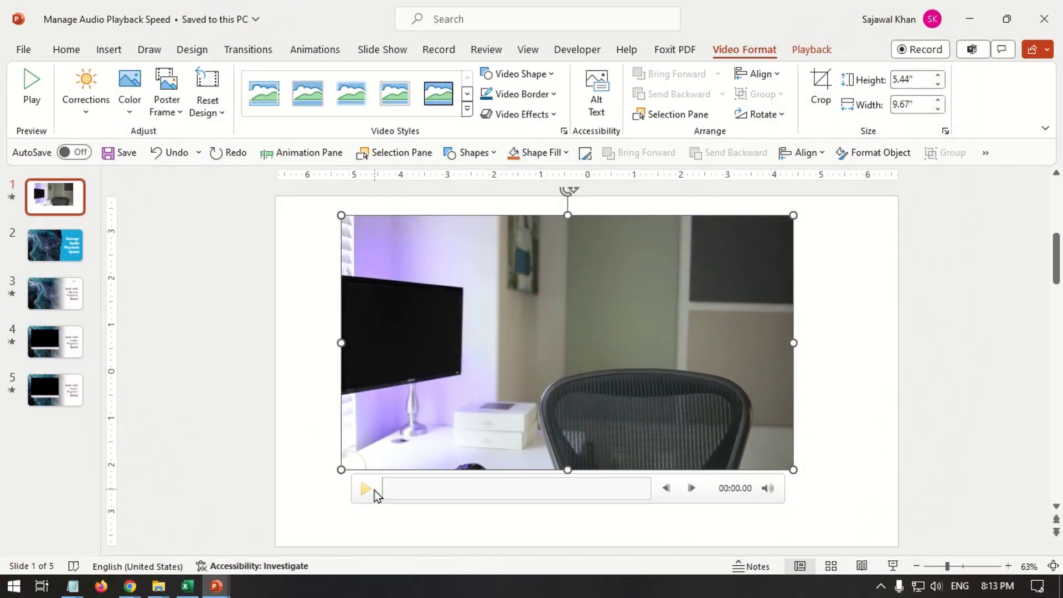
- Compress the deck's media to HD (720p) via File > Info and close the results
{"action": "left_click", "coordinate": [389, 488]}
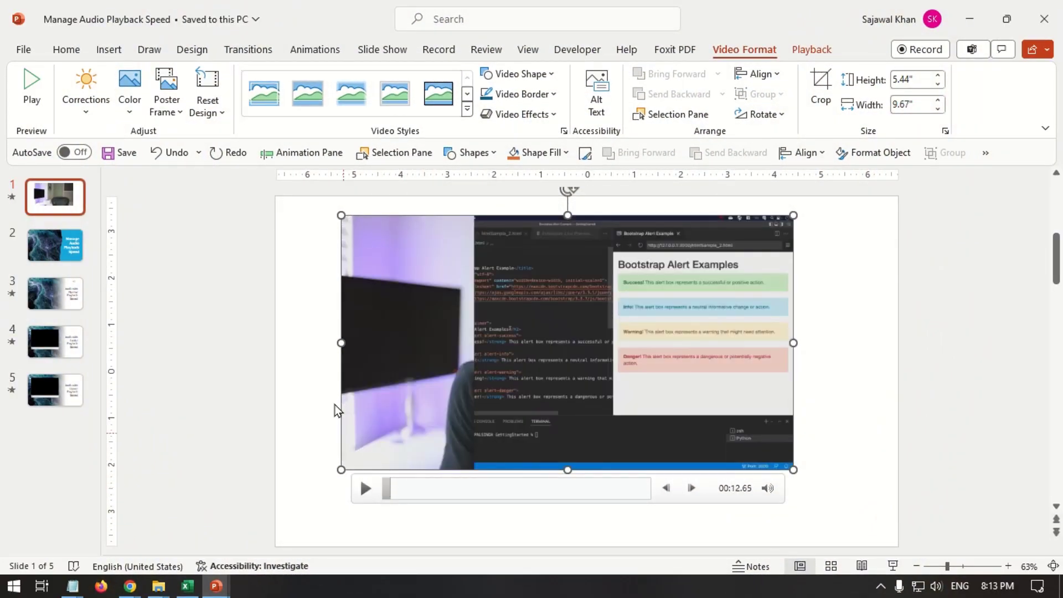
{"action": "left_click", "coordinate": [25, 50]}
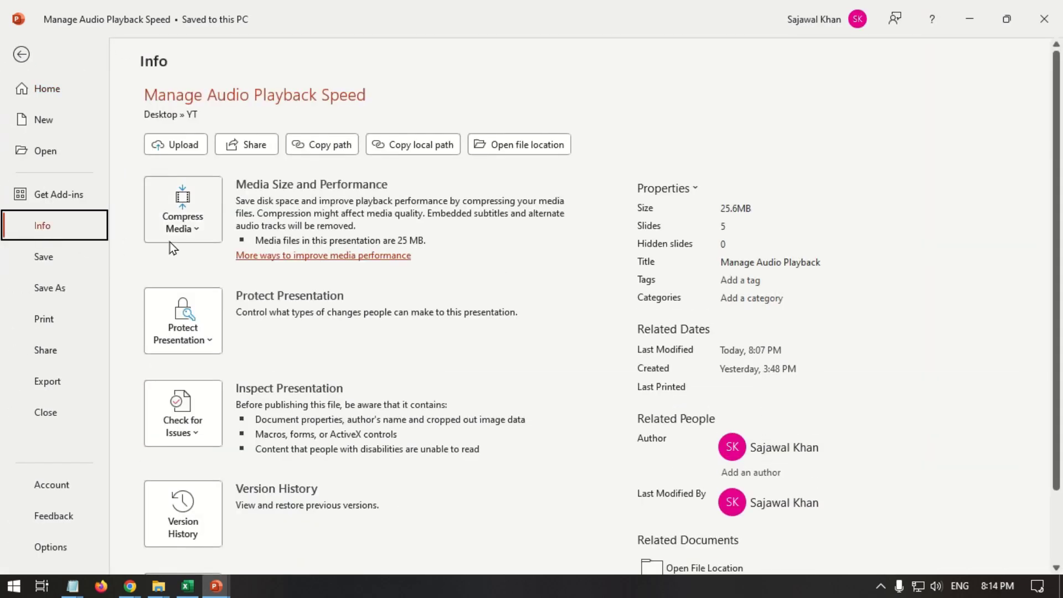
{"action": "left_click", "coordinate": [202, 230]}
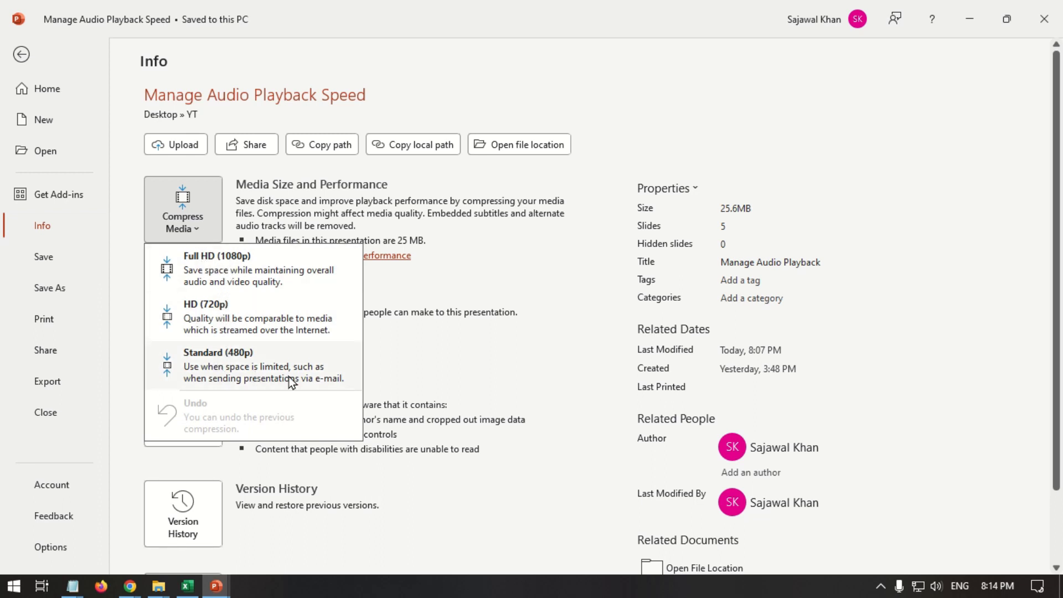
{"action": "left_click", "coordinate": [304, 324]}
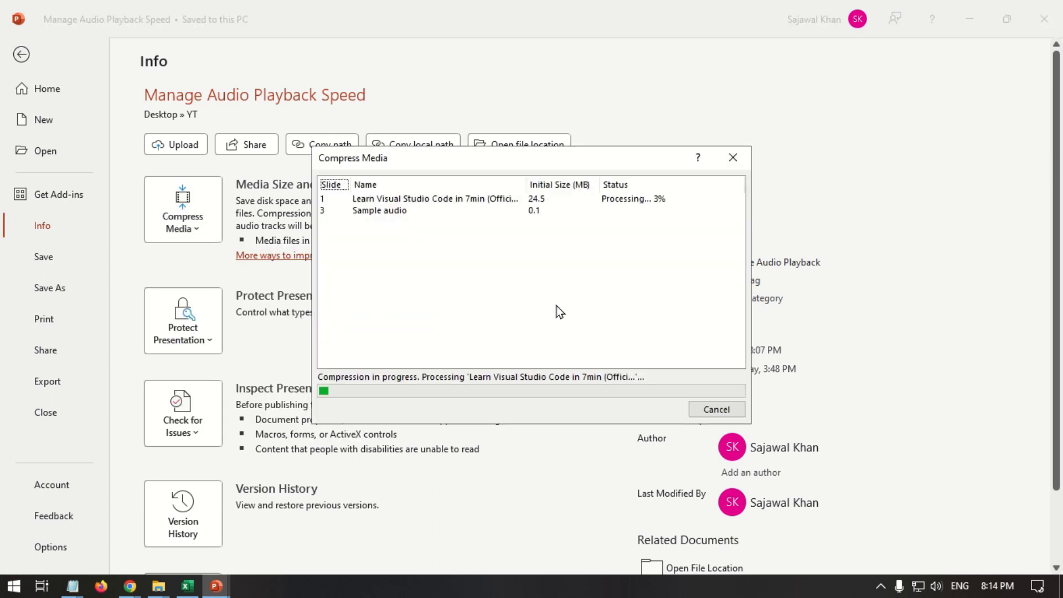
{"action": "left_click_drag", "start_coordinate": [526, 166], "coordinate": [661, 158]}
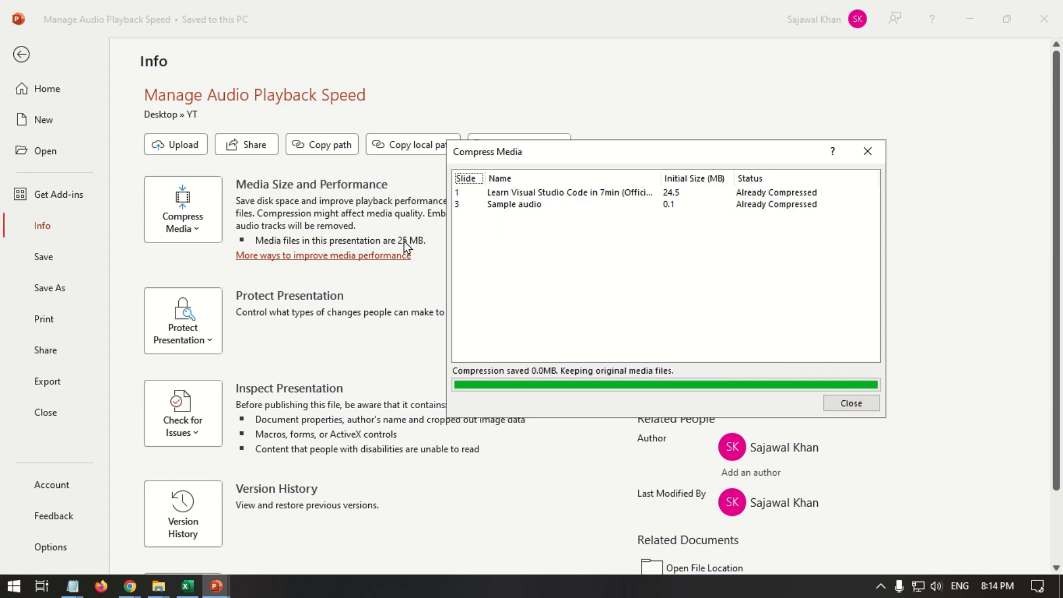
{"action": "left_click", "coordinate": [841, 405]}
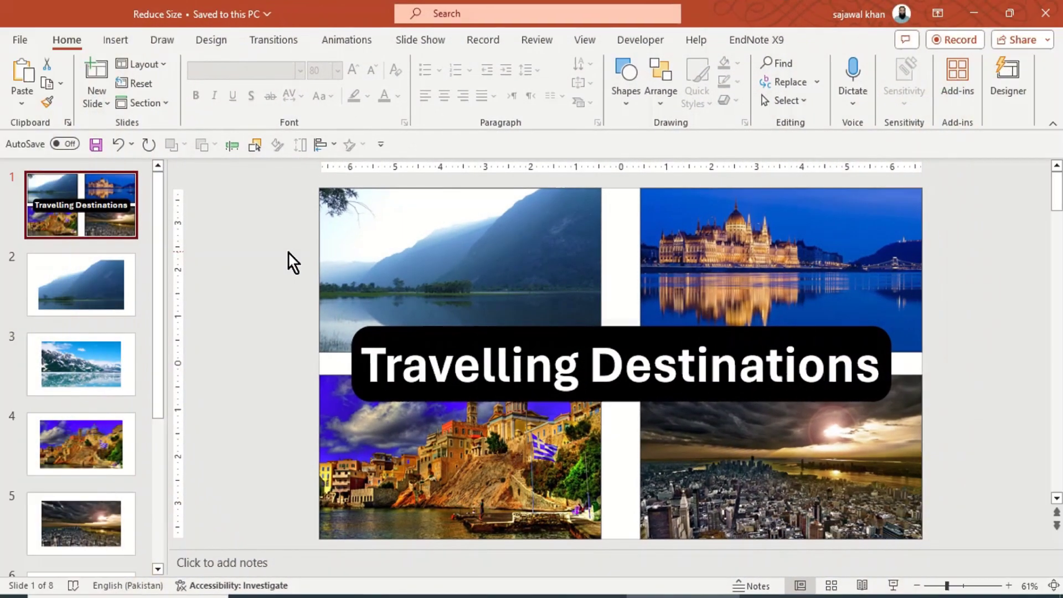
- Save Reduce Size as a PDF (*.pdf) in the Working folder and show the folder
{"action": "left_click", "coordinate": [18, 39]}
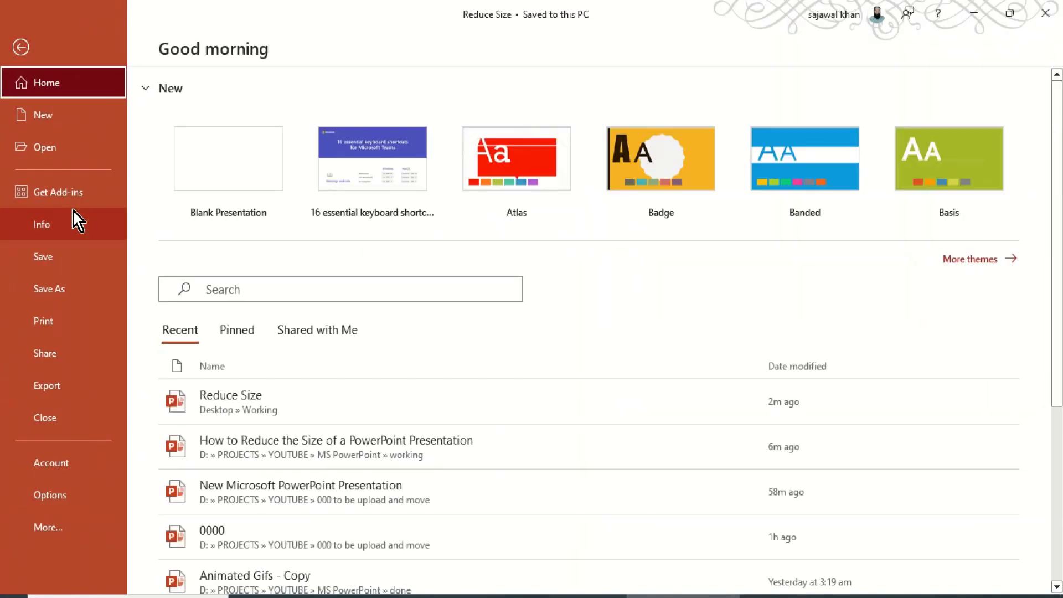
{"action": "left_click", "coordinate": [72, 290]}
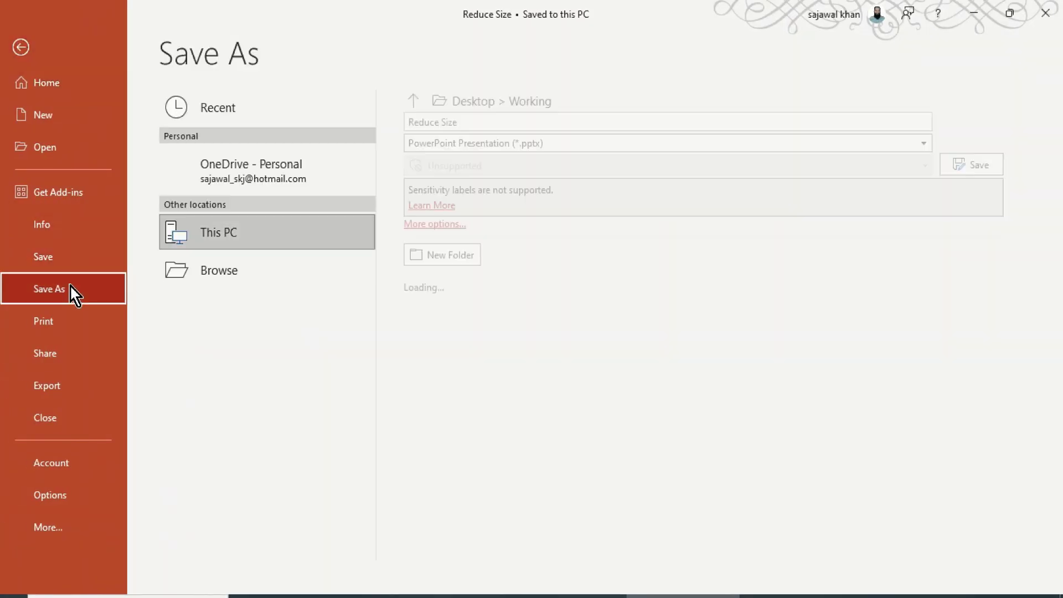
{"action": "left_click", "coordinate": [585, 148]}
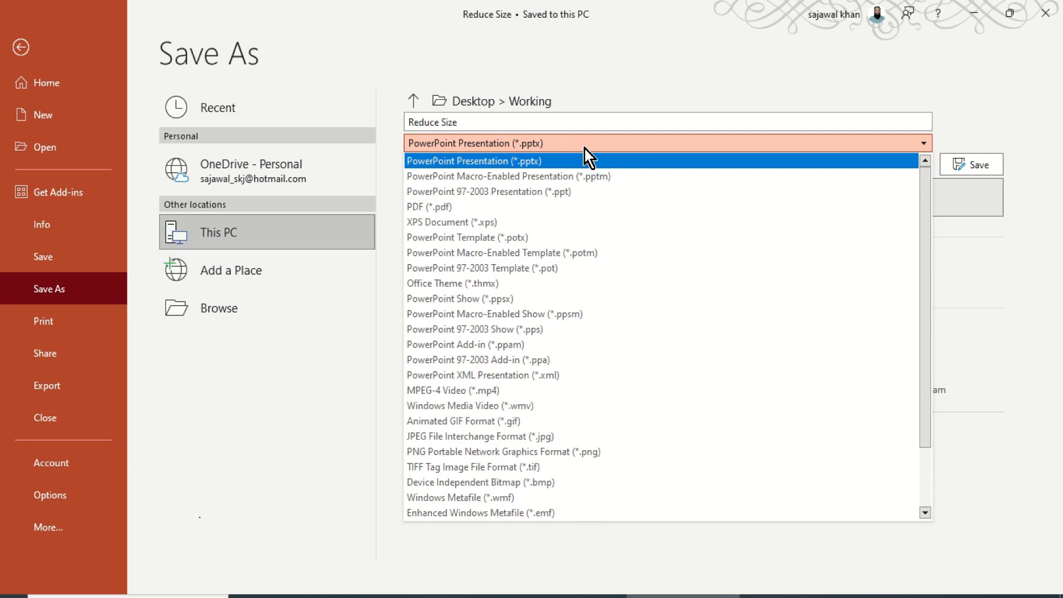
{"action": "left_click", "coordinate": [554, 205]}
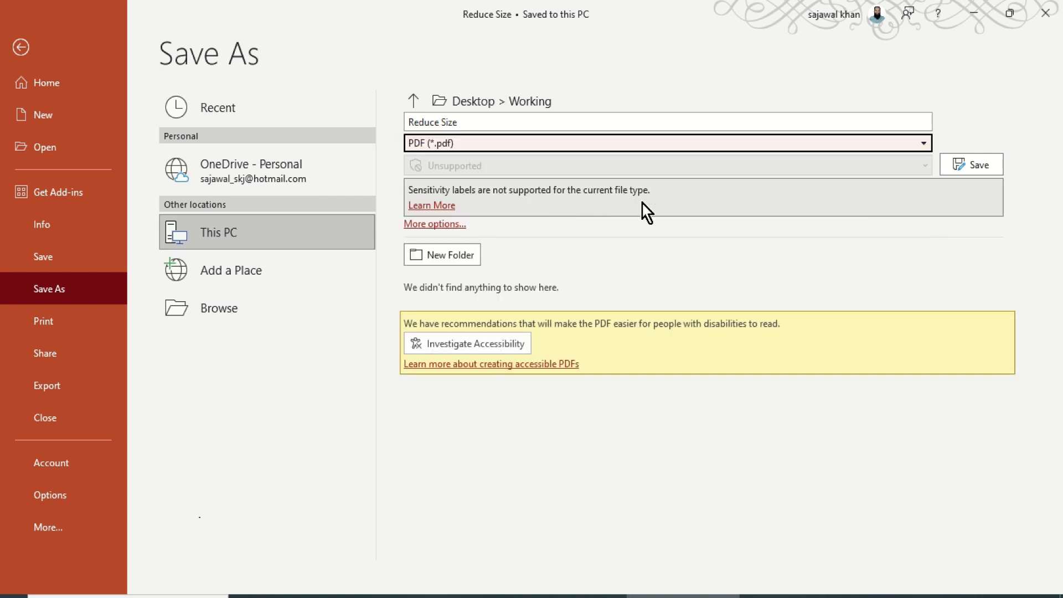
{"action": "left_click", "coordinate": [962, 173]}
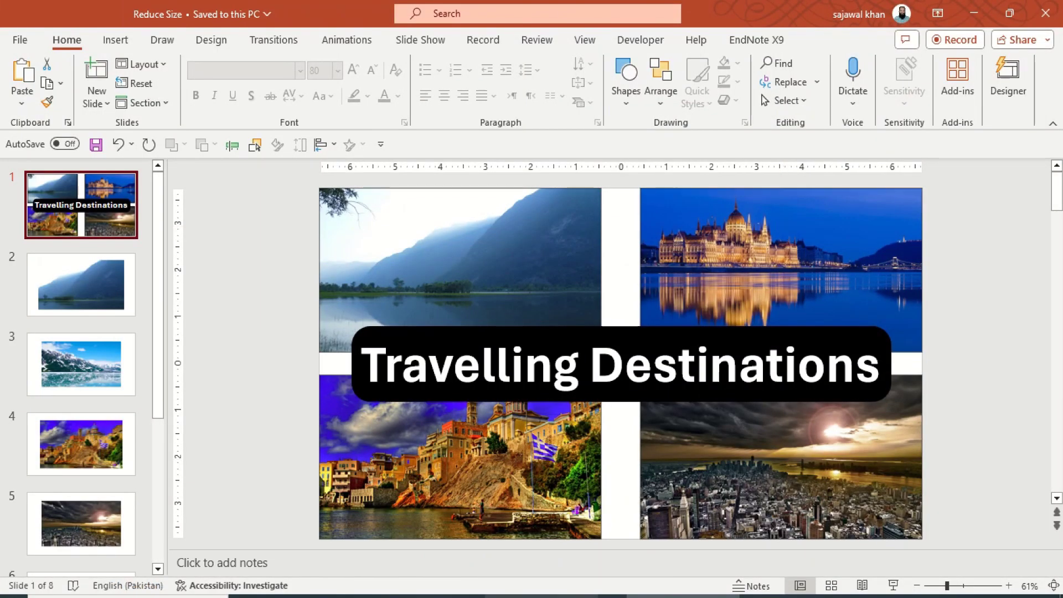
{"action": "left_click", "coordinate": [540, 596]}
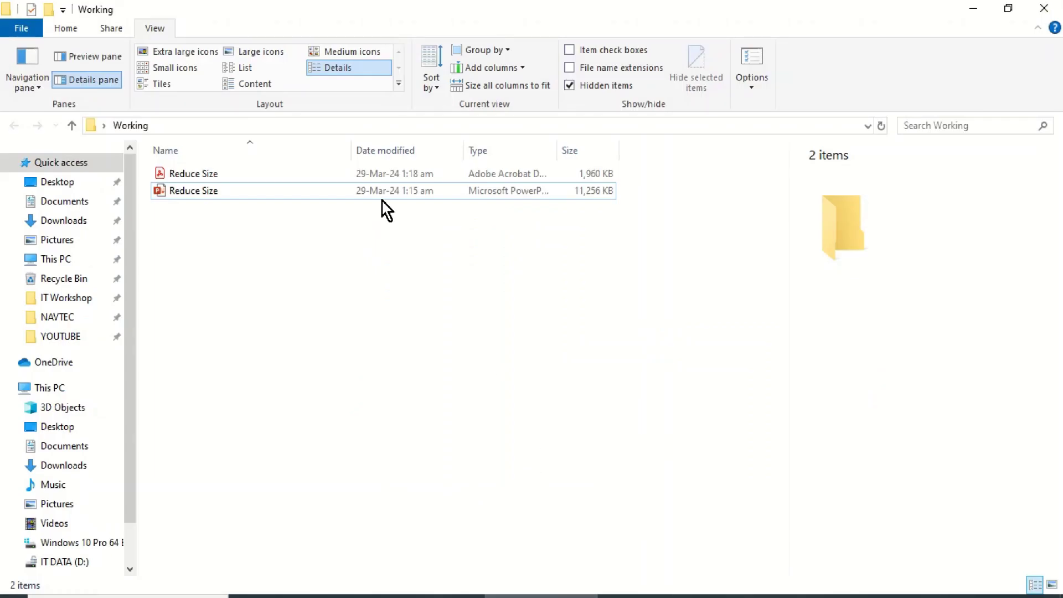
- Select the Reduce Size PDF to see its 1.91 MB size in the details pane
{"action": "left_click", "coordinate": [273, 178]}
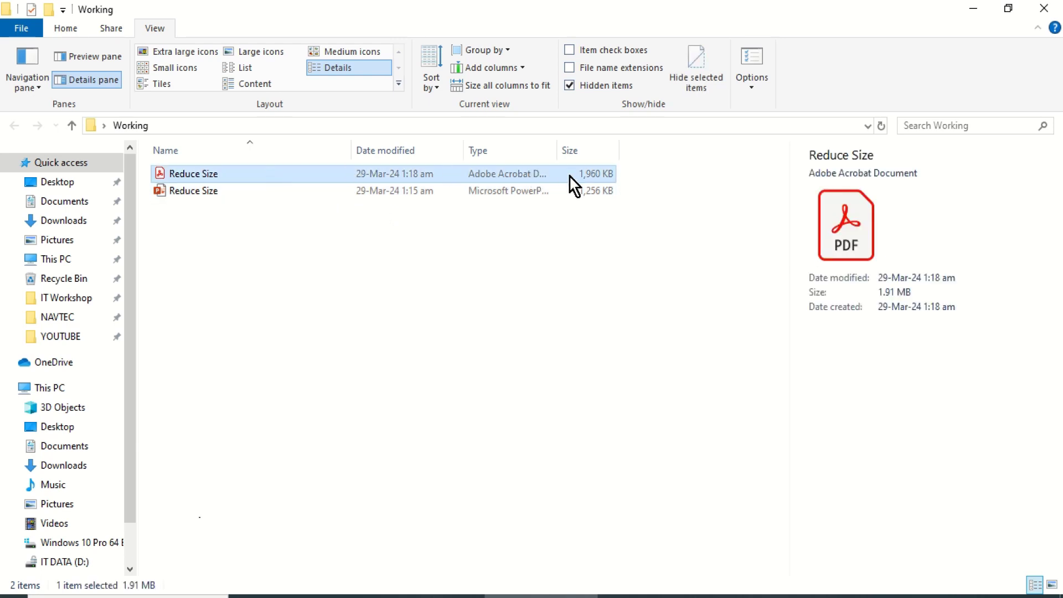